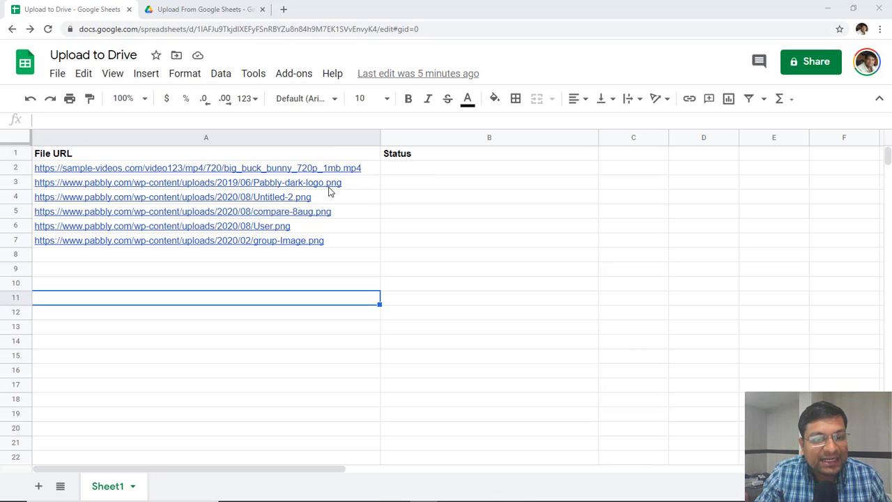
Search the add-on store for 'pabbly' and view the Pabbly Save to Drive add-on's details.
left_click(397, 262)
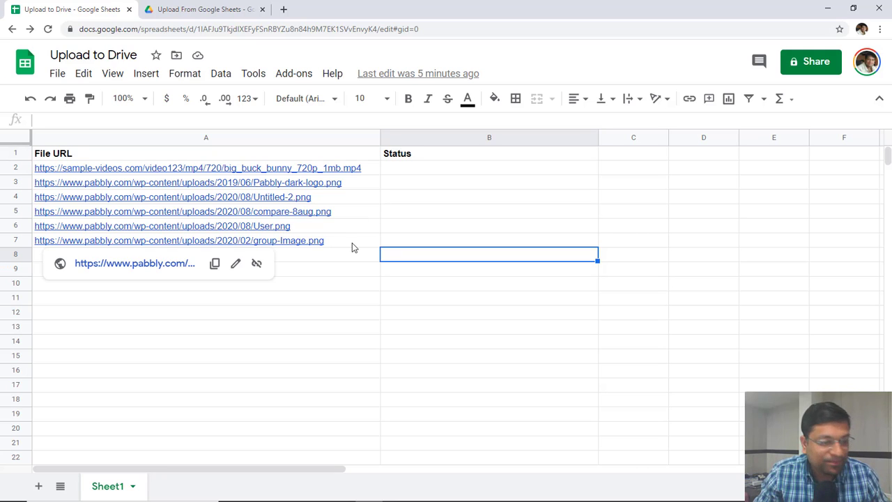
left_click(352, 325)
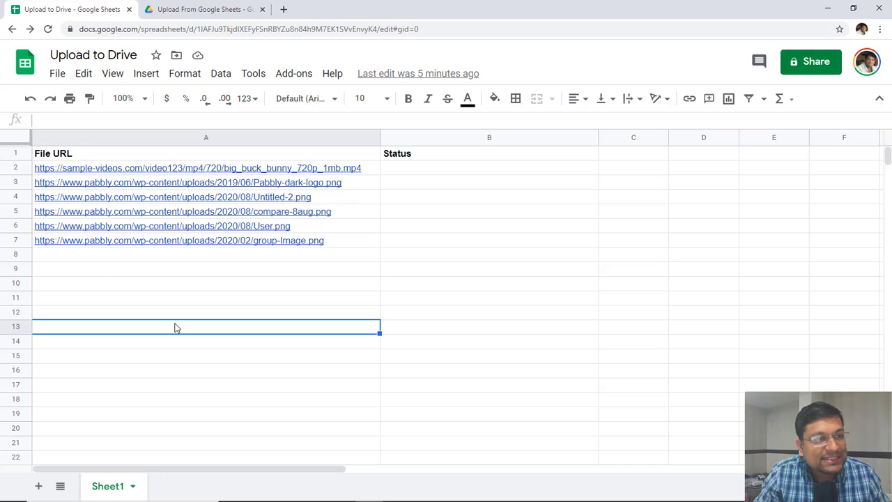
left_click(486, 358)
left_click(332, 328)
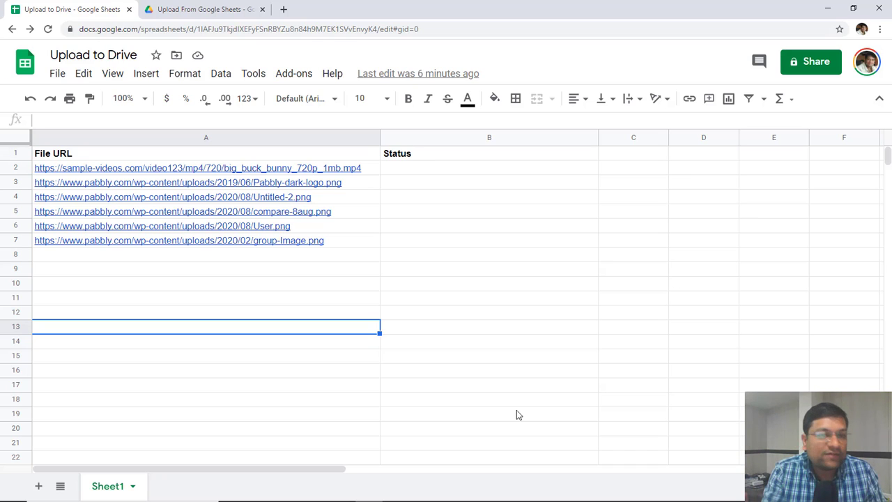
left_click(293, 79)
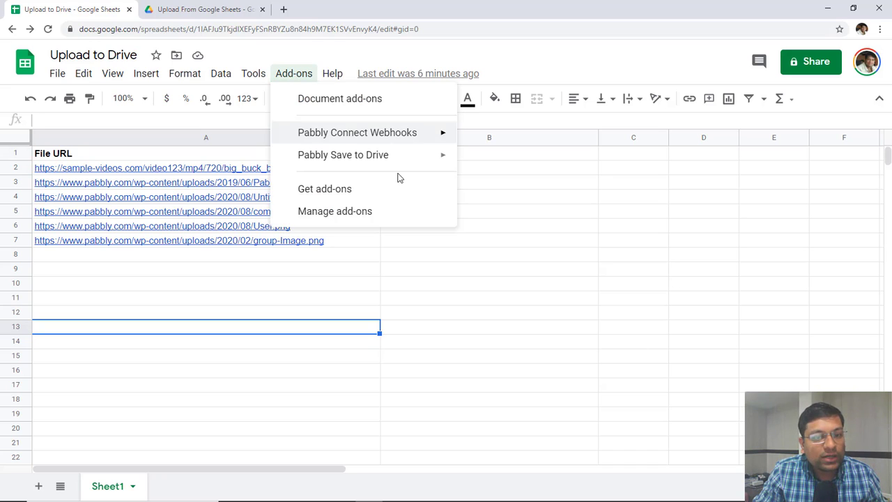
left_click(324, 191)
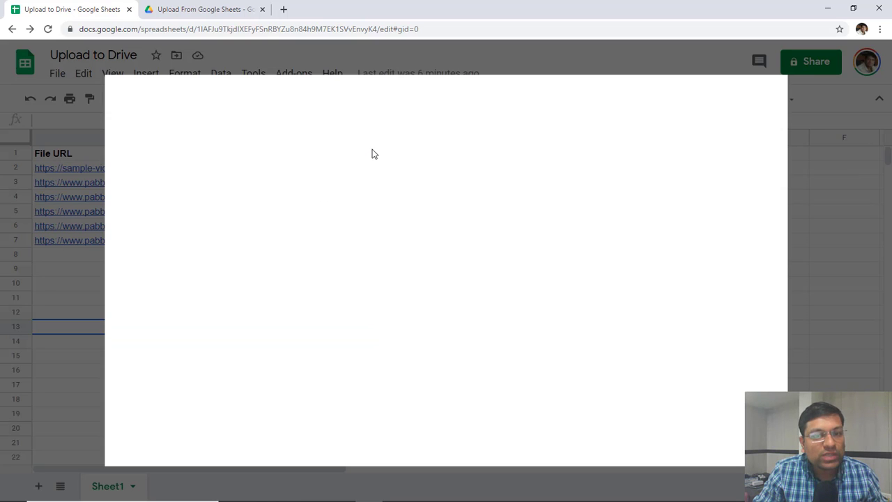
left_click(443, 99)
type("pabbly")
key("Return")
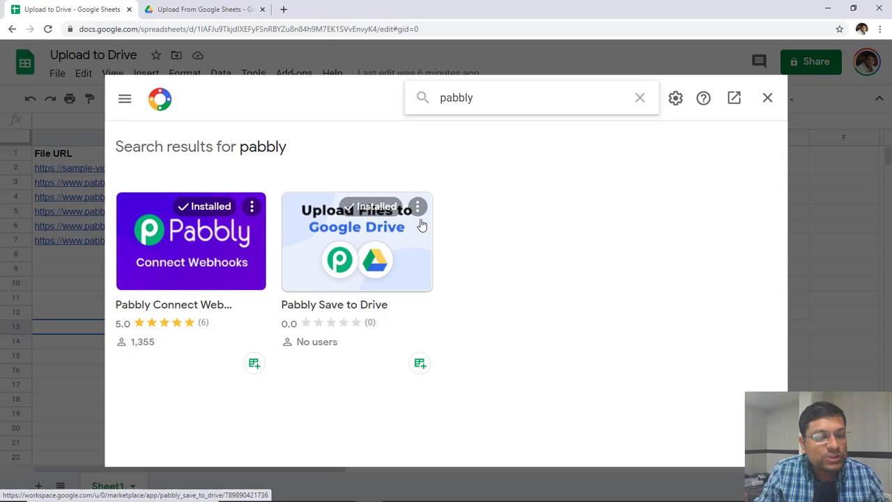
left_click(393, 259)
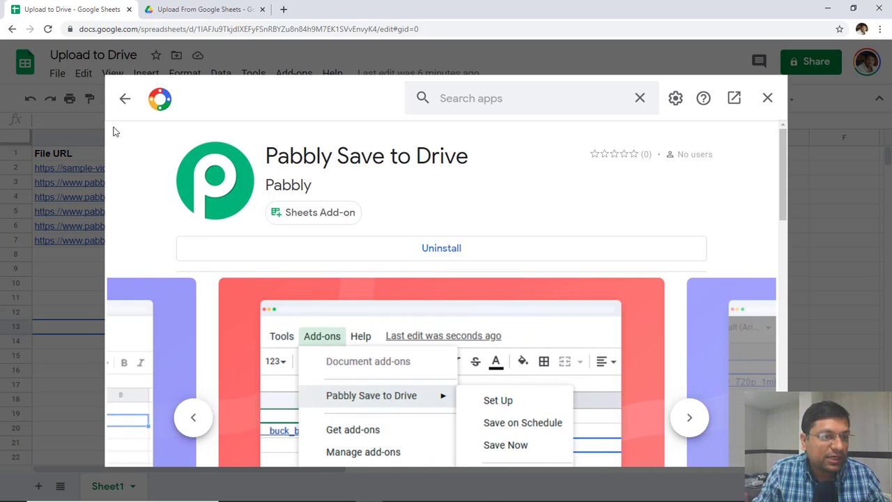
left_click(768, 99)
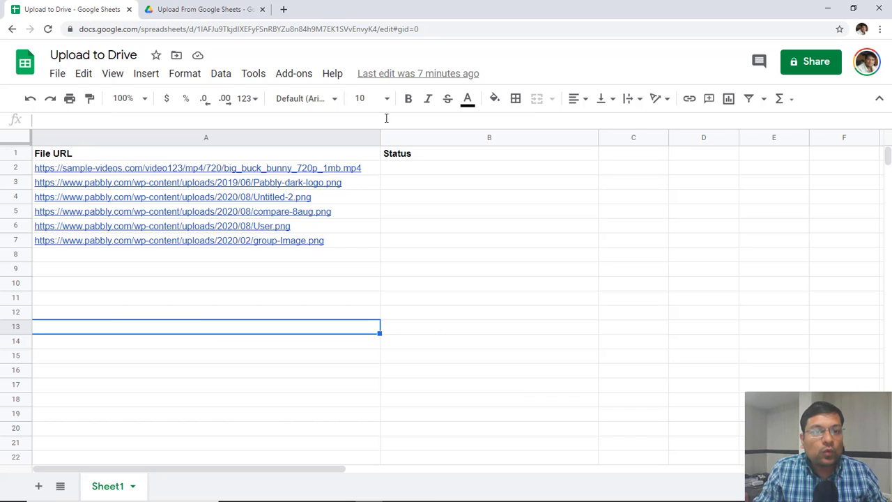
Open Pabbly Save to Drive Set Up with sheet name Sheet1 and URL column A.
left_click(296, 76)
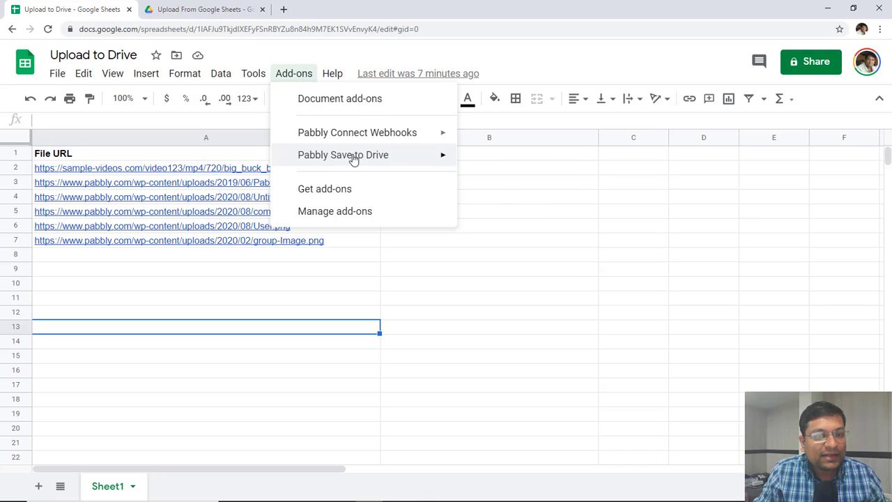
mouse_move(352, 157)
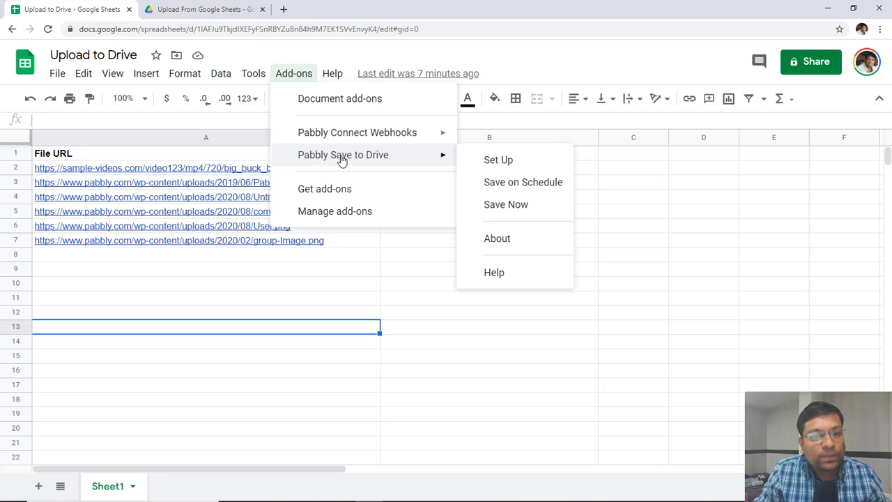
left_click(495, 163)
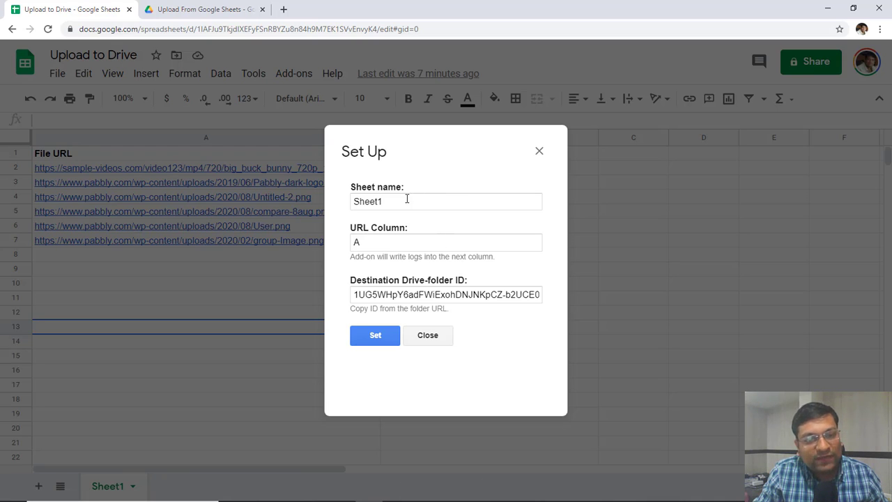
left_click_drag(404, 199, 348, 203)
left_click(189, 422)
mouse_move(108, 486)
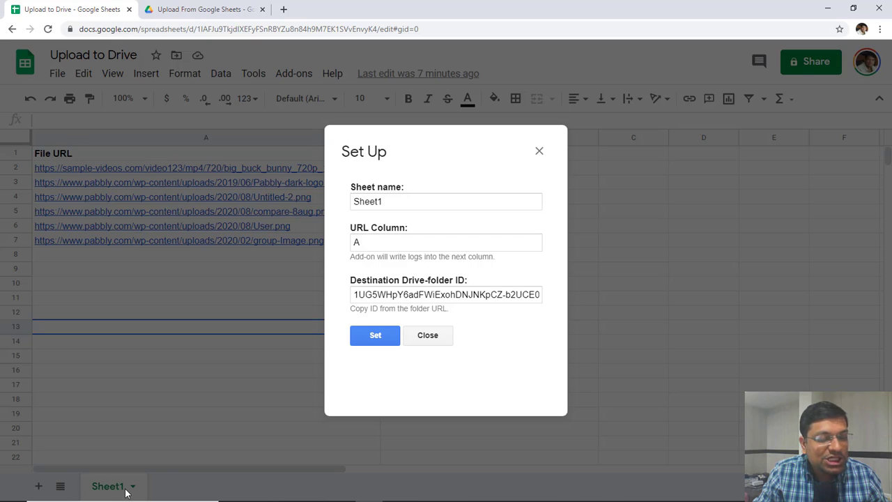
left_click(395, 200)
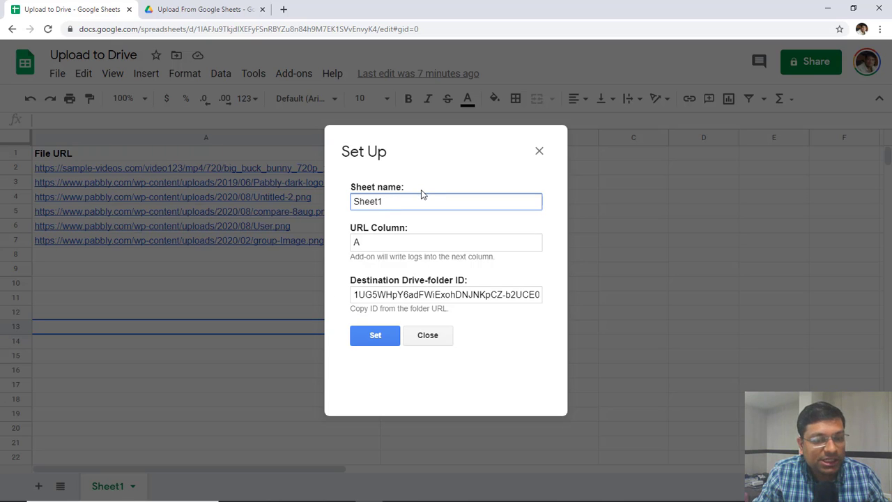
left_click(384, 240)
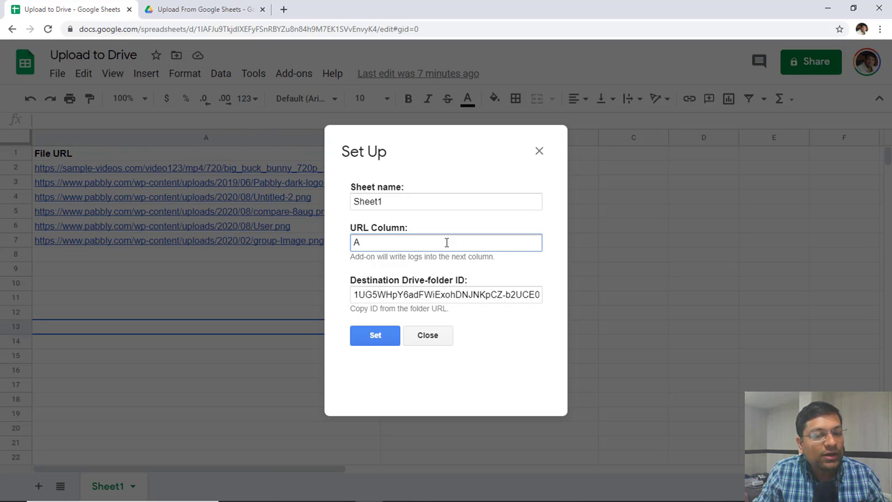
double_click(357, 242)
type("A")
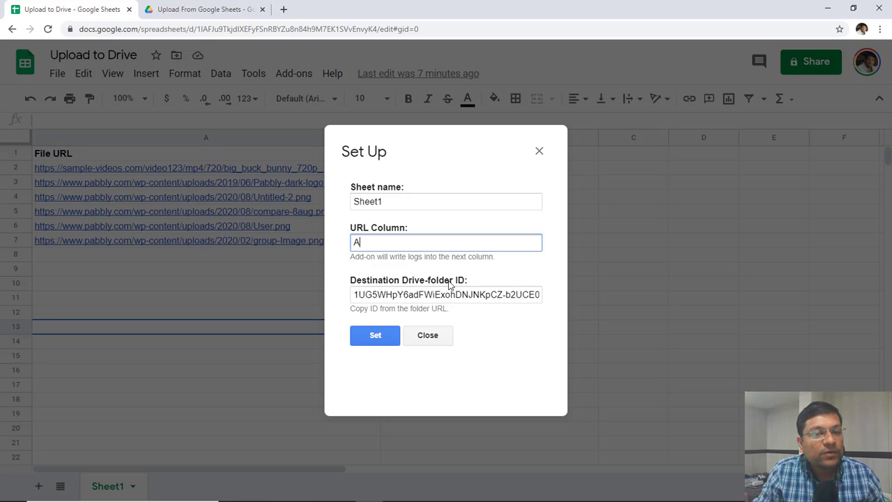
left_click(193, 10)
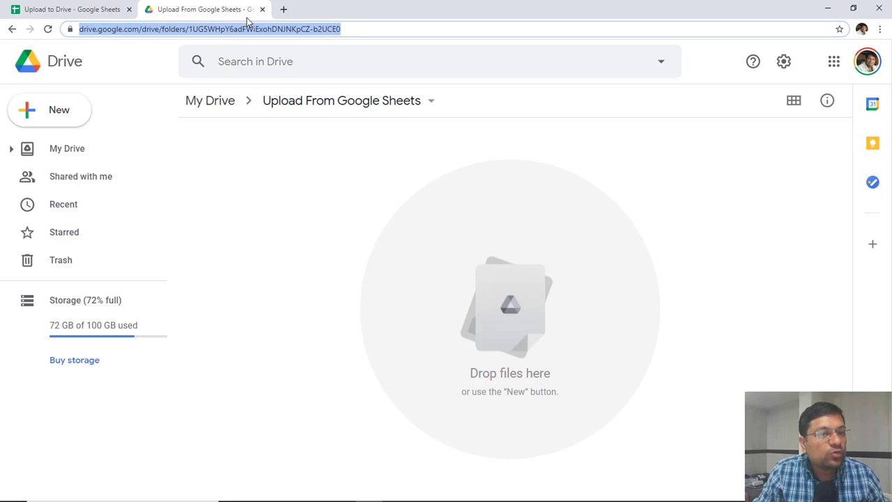
Copy the Upload From Google Sheets folder ID from the Drive address bar.
left_click(303, 219)
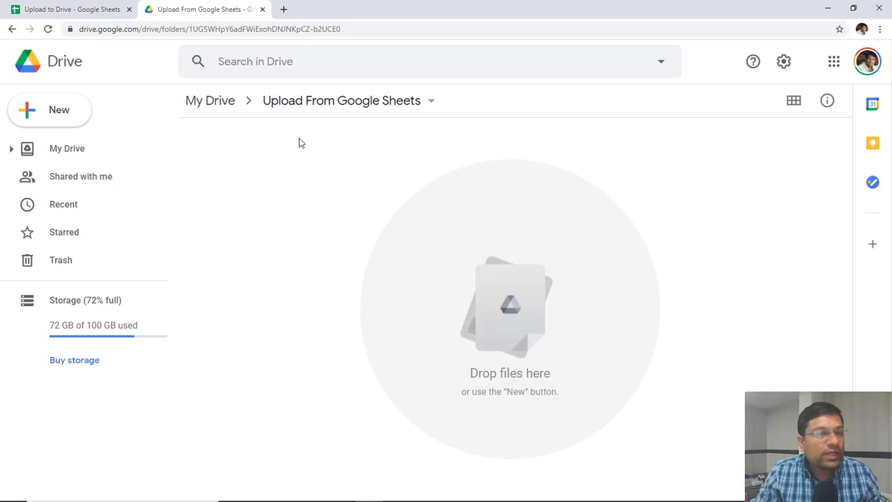
left_click_drag(189, 29, 365, 27)
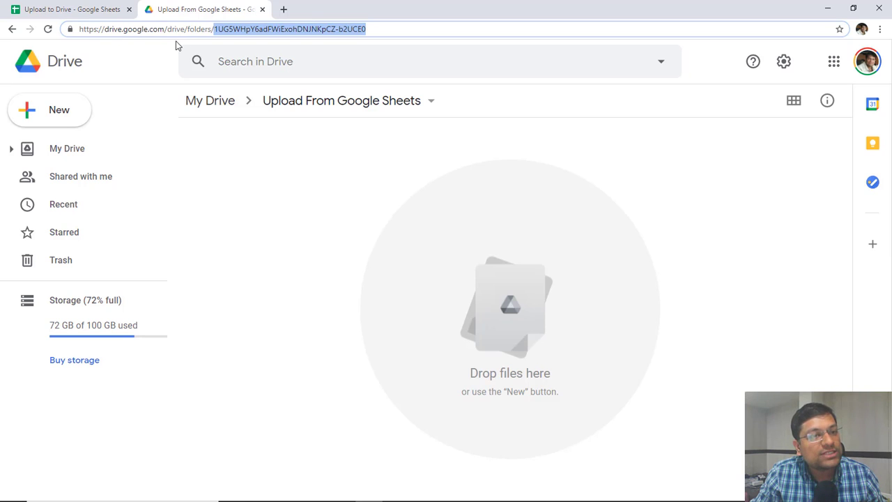
left_click(195, 31)
left_click_drag(214, 30, 372, 27)
right_click(299, 30)
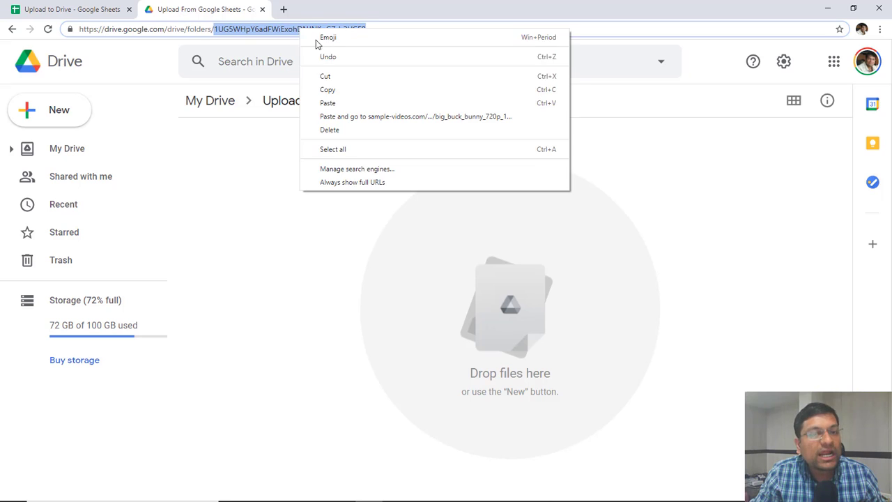
left_click(328, 89)
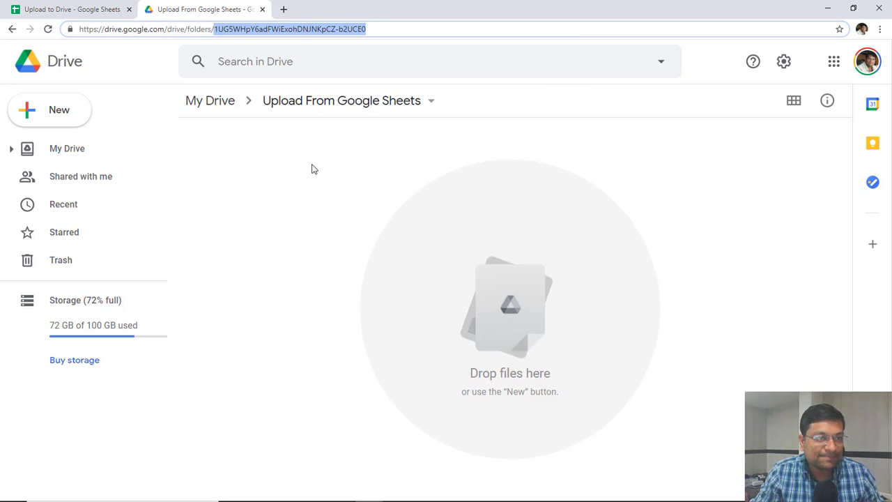
right_click(224, 32)
left_click(258, 98)
Replace the setup's destination Drive-folder ID with the copied folder ID.
left_click(105, 9)
left_click(397, 295)
key("ctrl+a")
key("BackSpace")
key("ctrl+v")
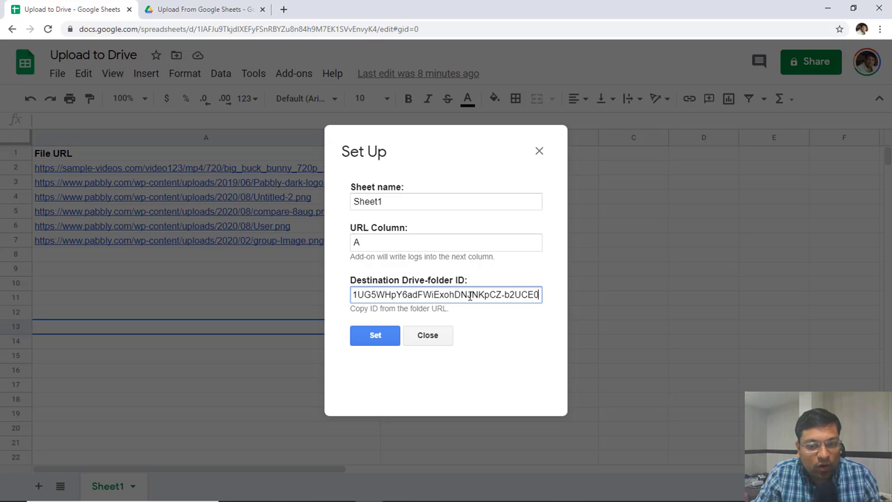
Save the Save to Drive setup and close the dialog once it is configured successfully.
left_click(496, 352)
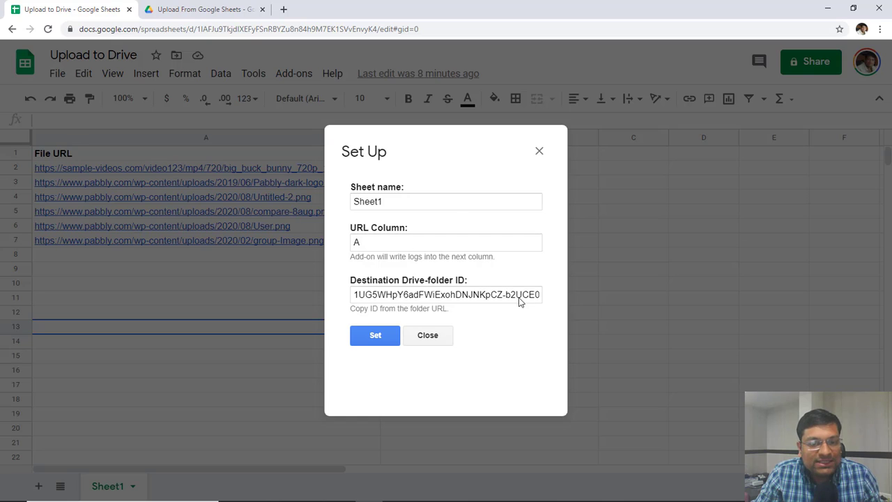
left_click(375, 336)
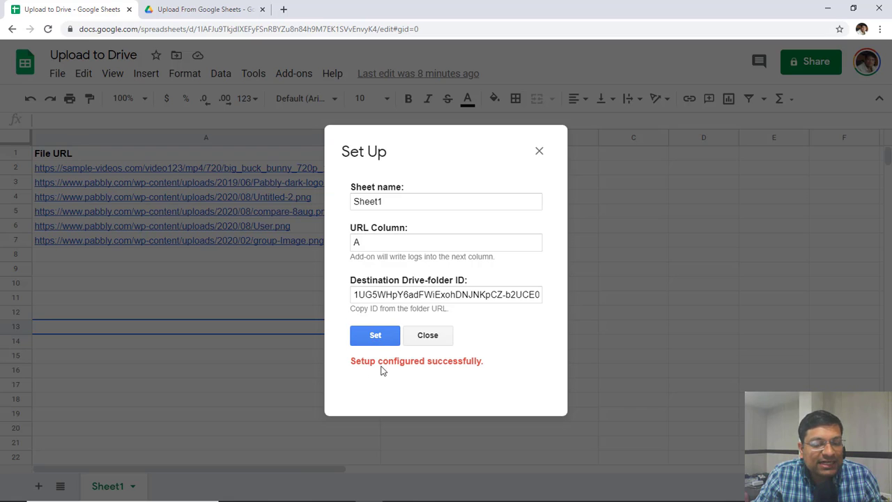
left_click(428, 335)
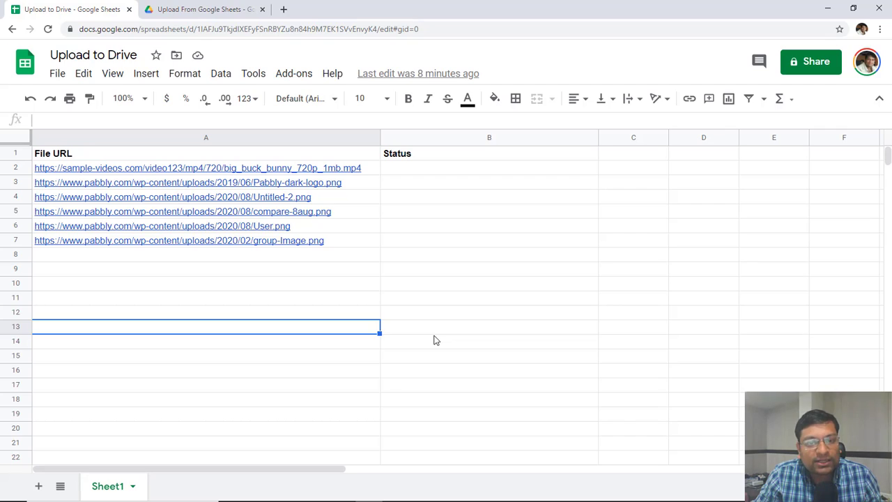
left_click(301, 301)
Confirm the Drive folder is still empty, then reopen the Pabbly Save to Drive add-on menu.
left_click(294, 75)
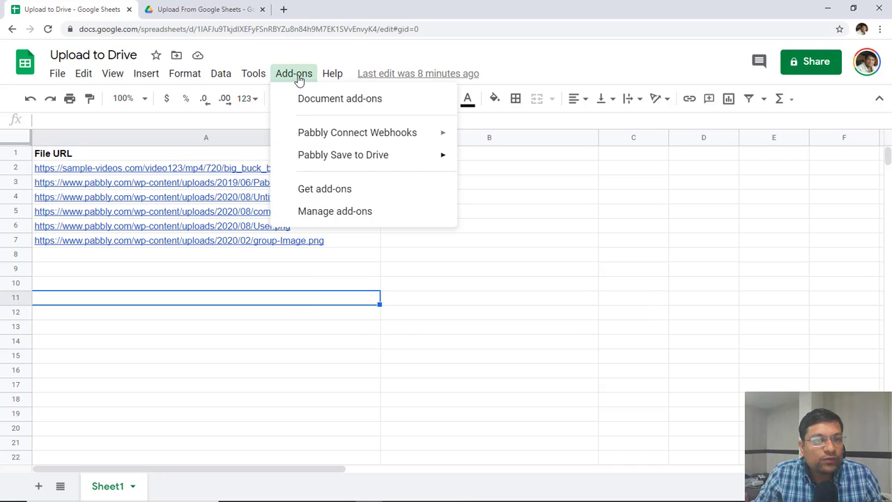
mouse_move(404, 161)
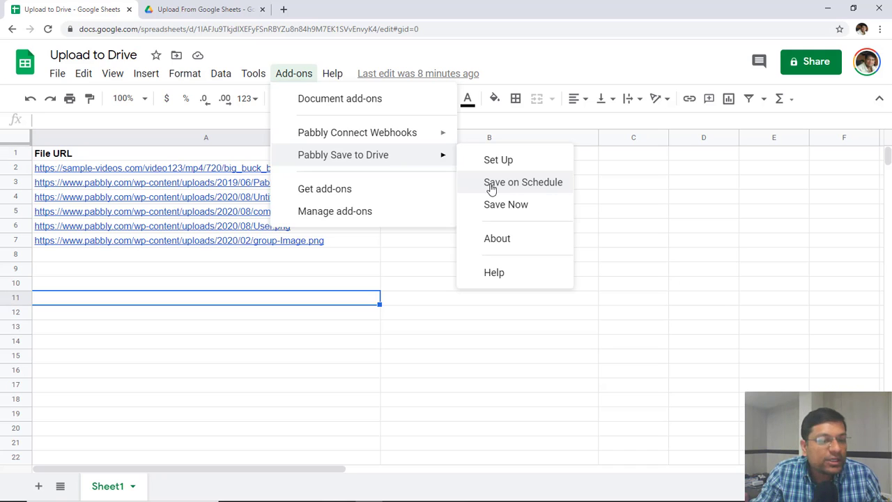
left_click(276, 282)
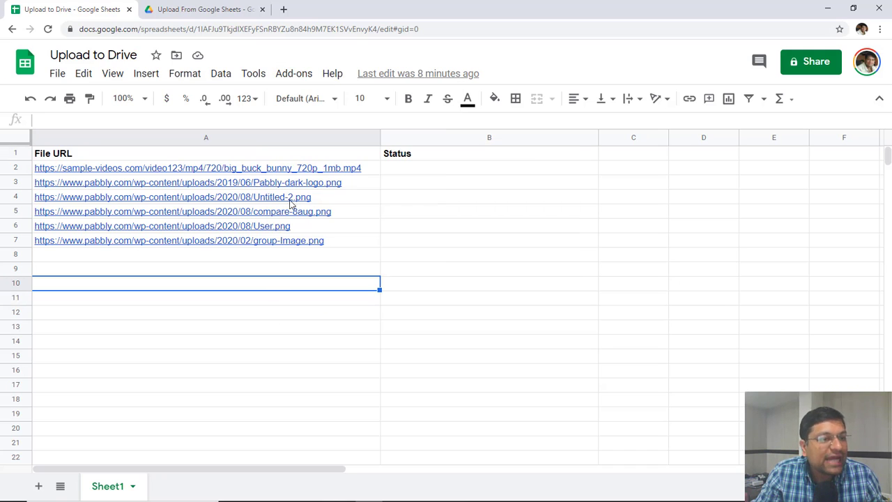
left_click(202, 9)
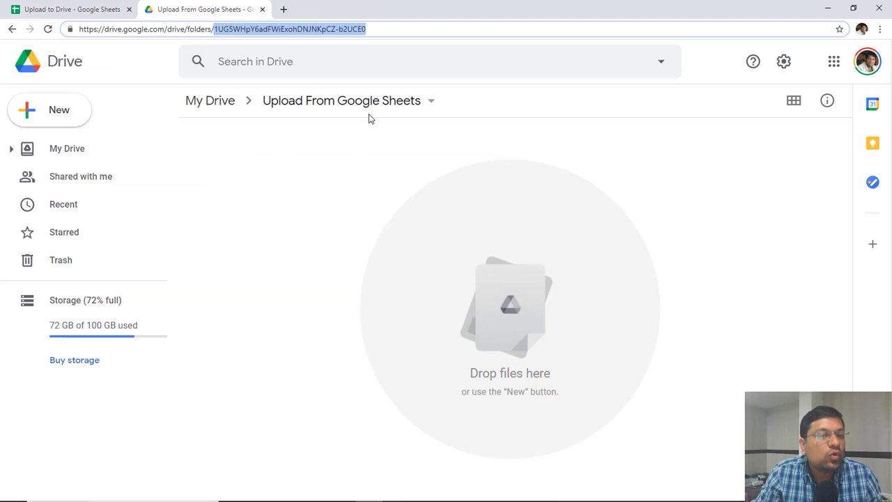
left_click(77, 9)
left_click(293, 73)
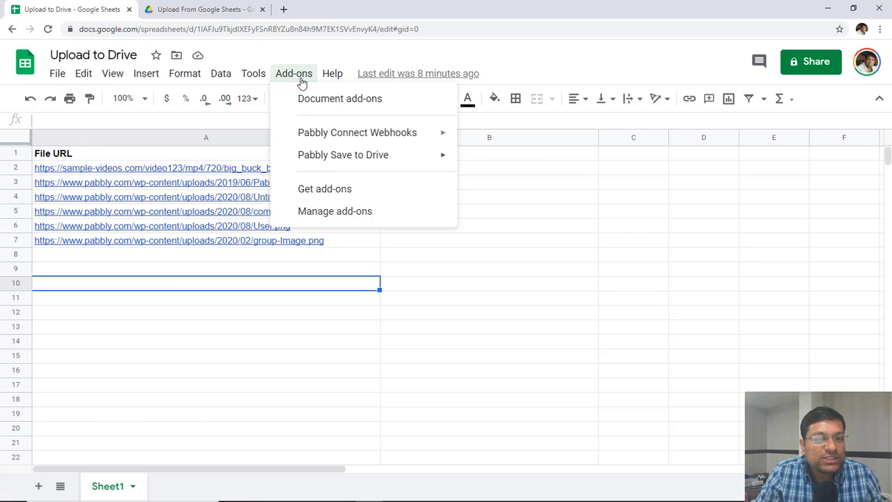
mouse_move(342, 154)
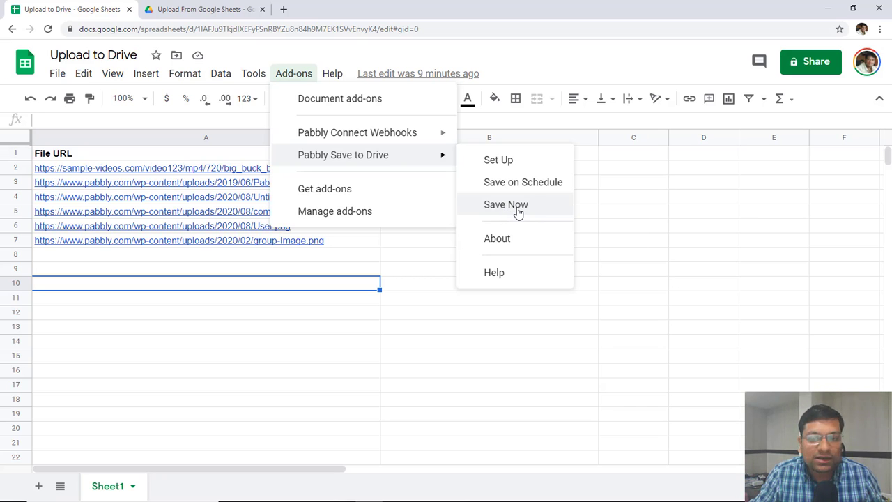
Choose Save Now, keeping starting row 2 and setting 6 rows to fetch.
left_click(506, 205)
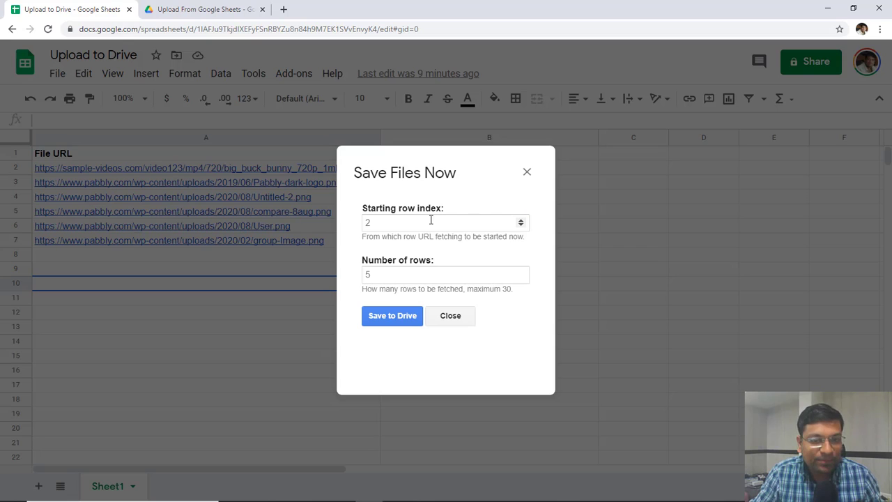
left_click(423, 223)
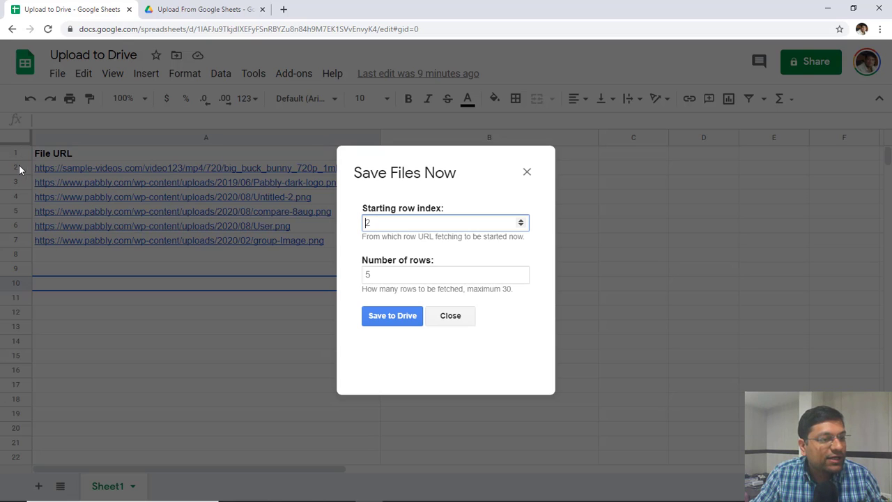
key("Right")
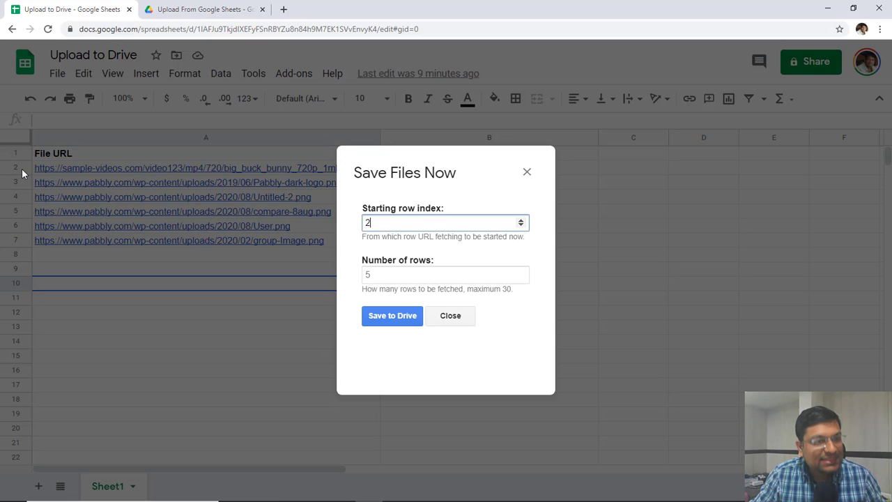
left_click(394, 277)
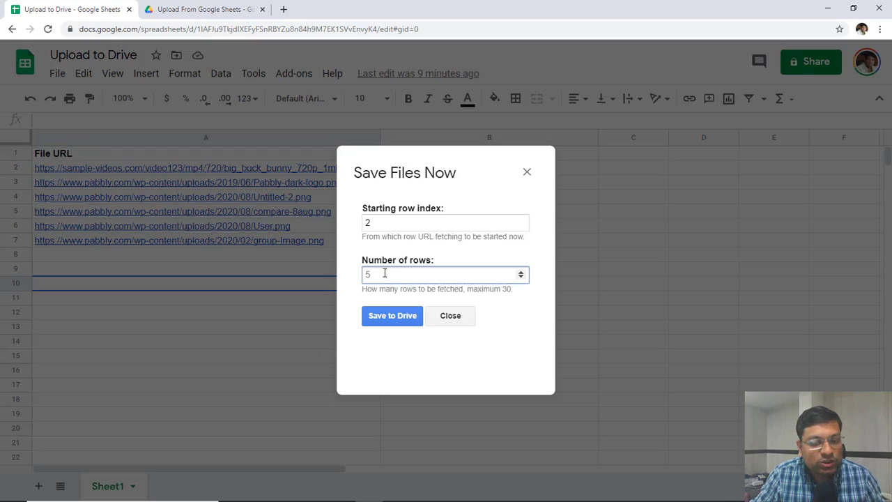
type("6")
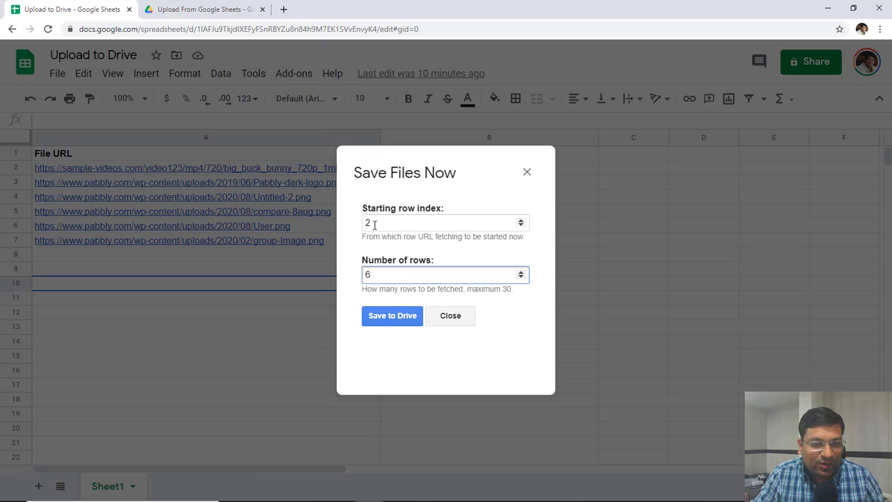
left_click_drag(377, 222, 363, 220)
left_click(398, 277)
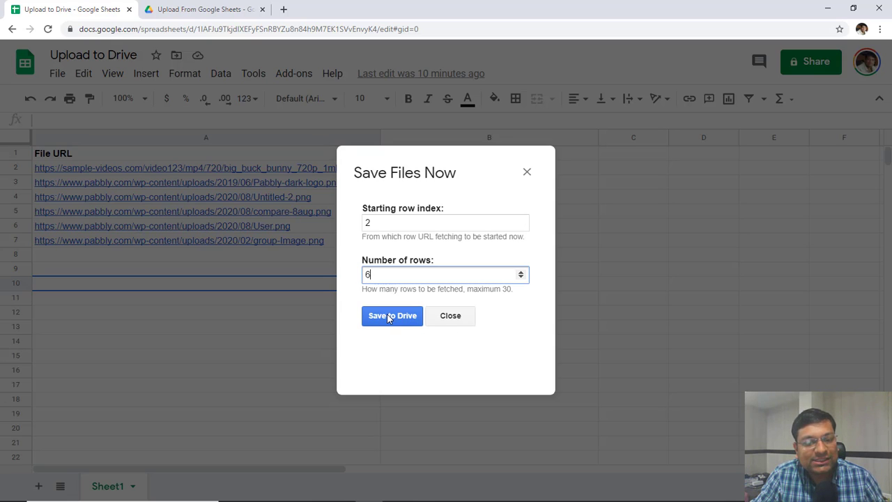
Check the empty Drive folder, then save the six URL files to Drive.
left_click(213, 12)
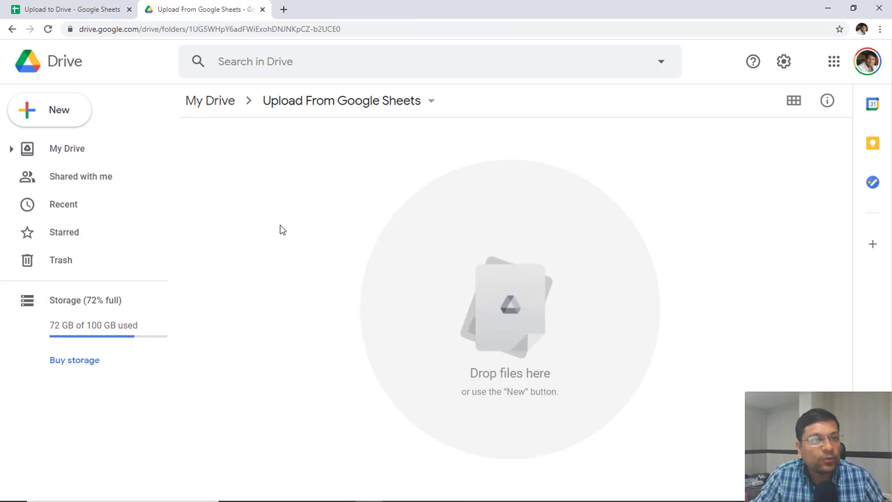
left_click(62, 8)
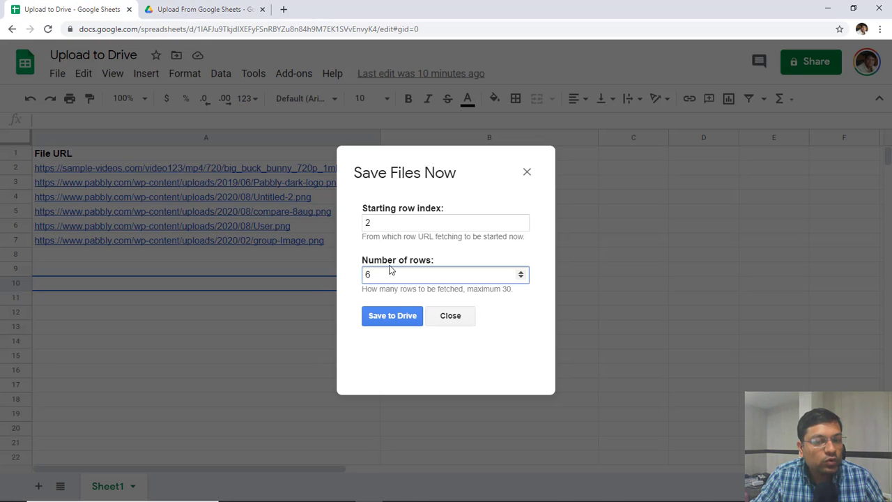
left_click(193, 10)
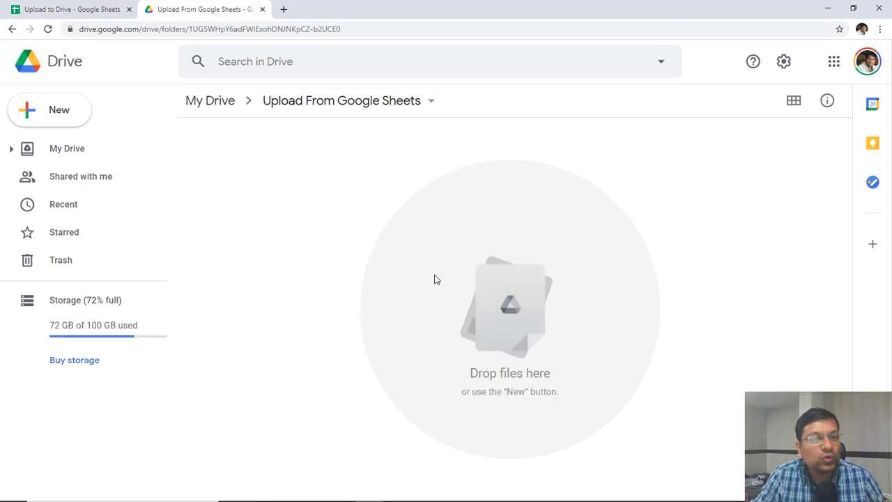
left_click(62, 9)
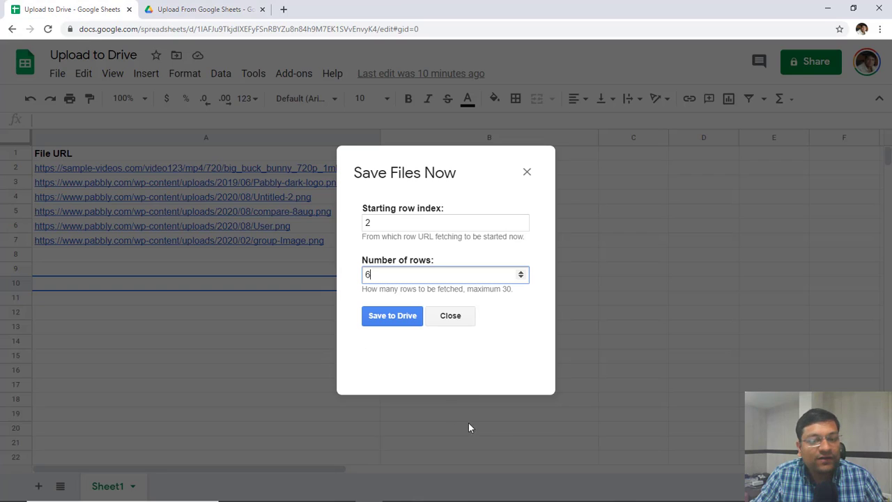
left_click(392, 317)
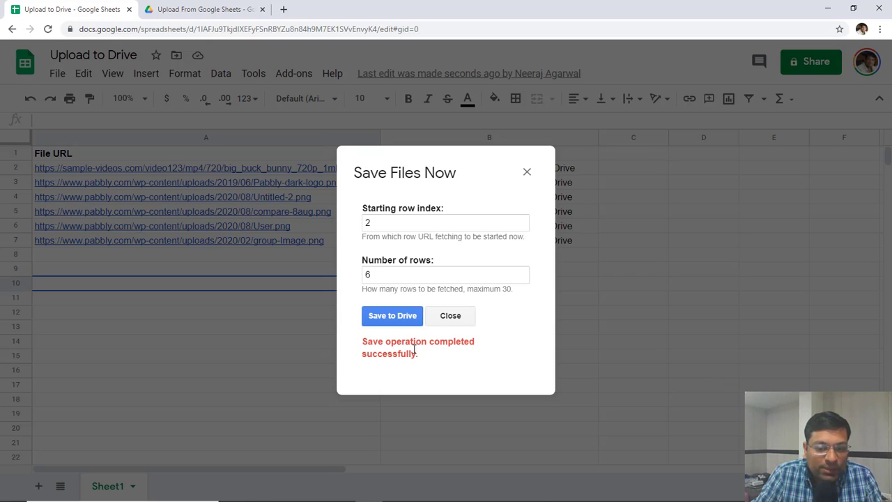
Close the completed save and read the 'added to Drive' status messages in B2–B4.
left_click(452, 317)
left_click(457, 343)
left_click(403, 170)
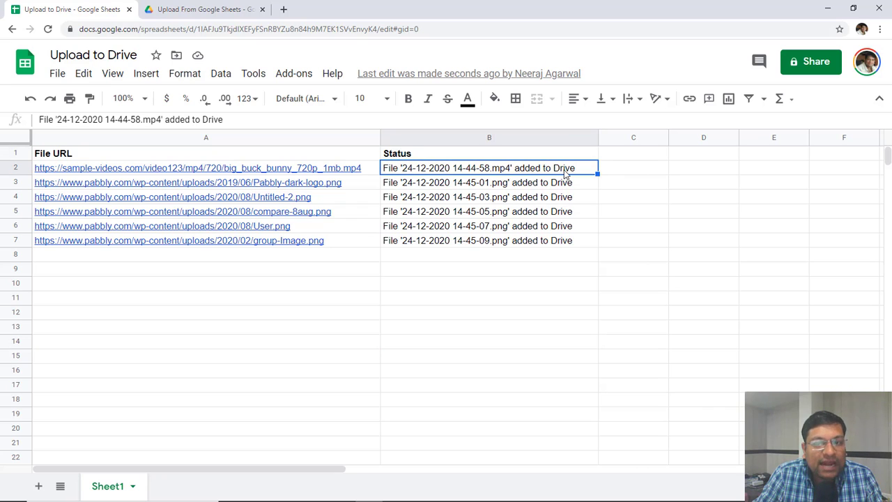
left_click(405, 188)
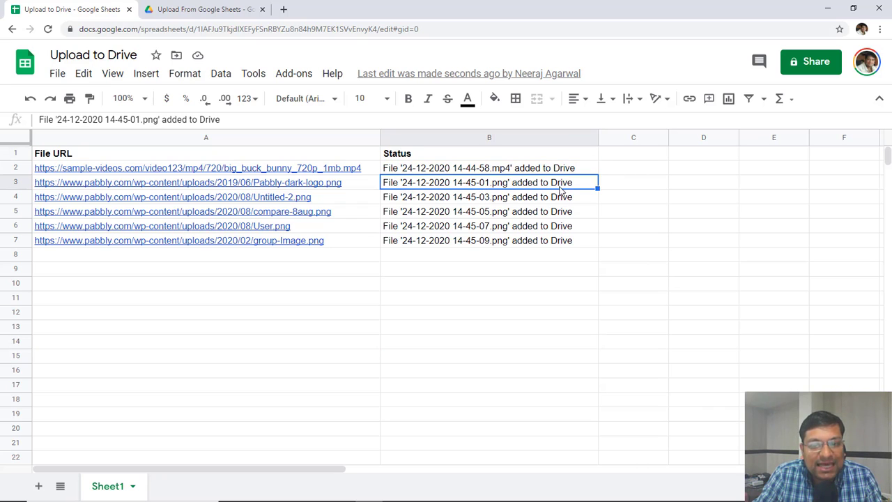
left_click(490, 201)
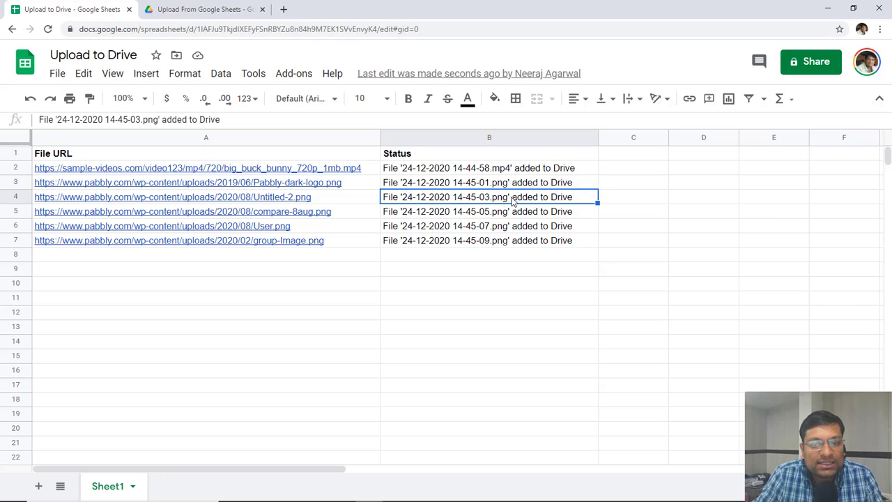
left_click(532, 290)
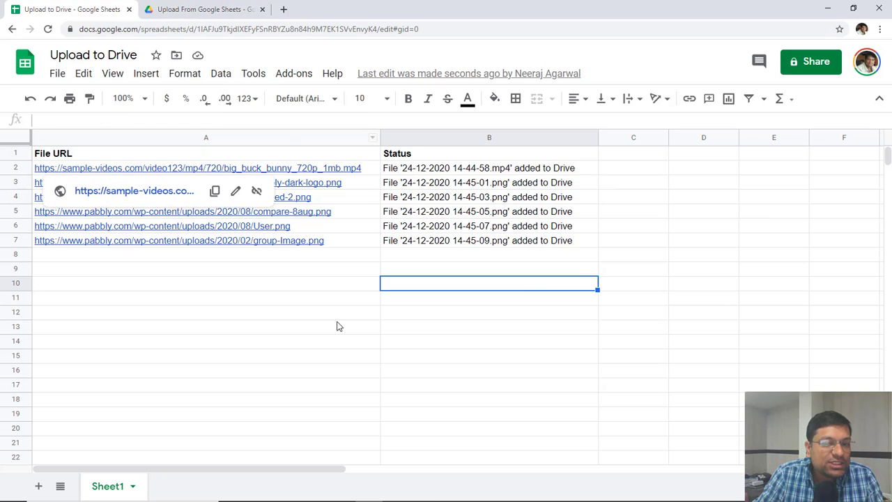
left_click(178, 9)
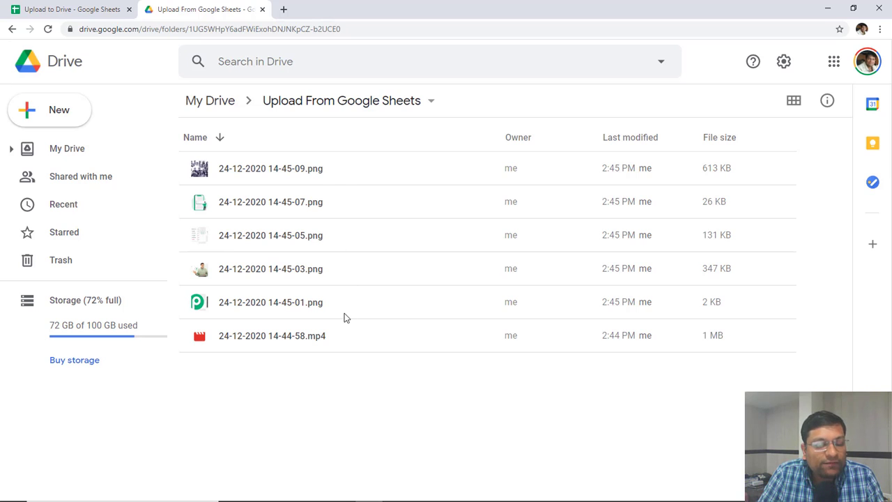
left_click(337, 174)
double_click(337, 174)
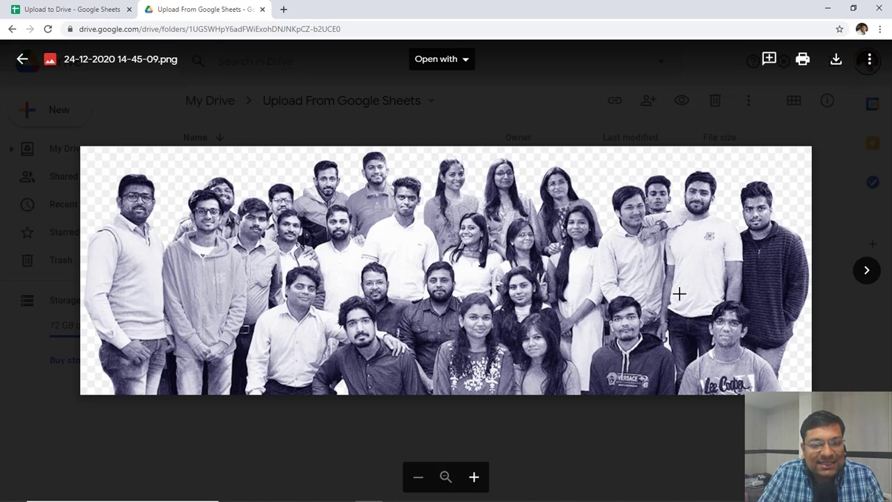
left_click(822, 151)
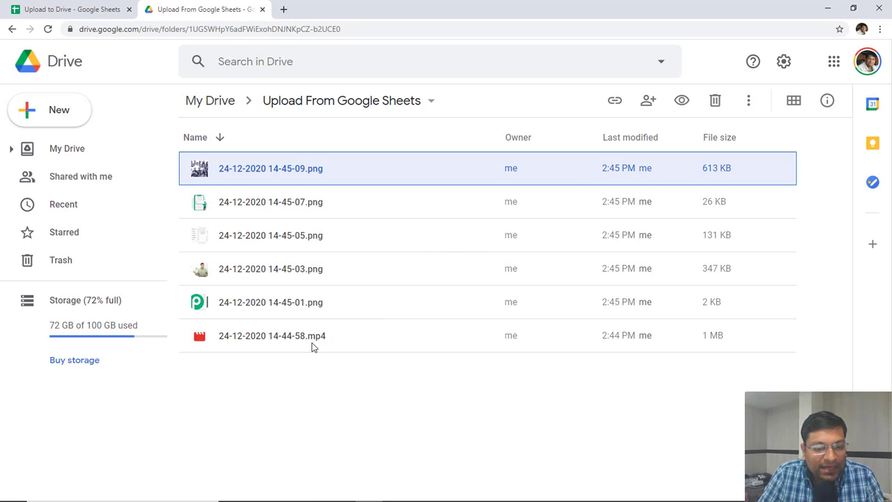
double_click(366, 338)
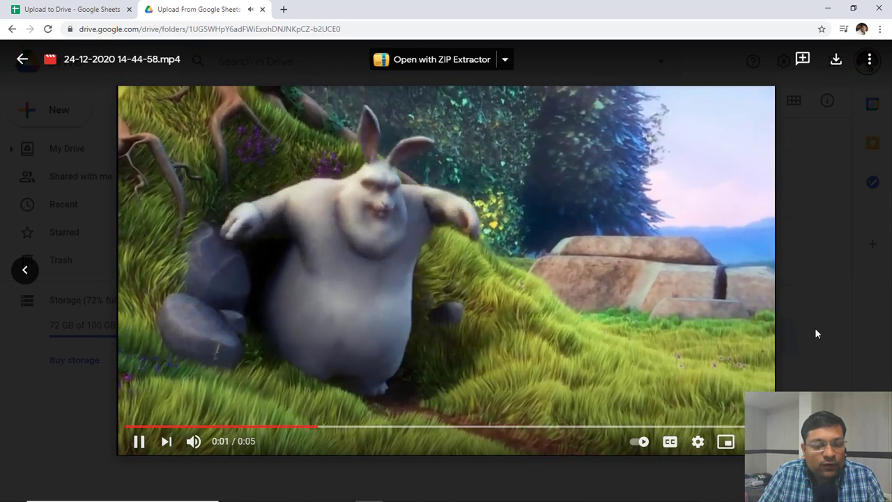
left_click(830, 238)
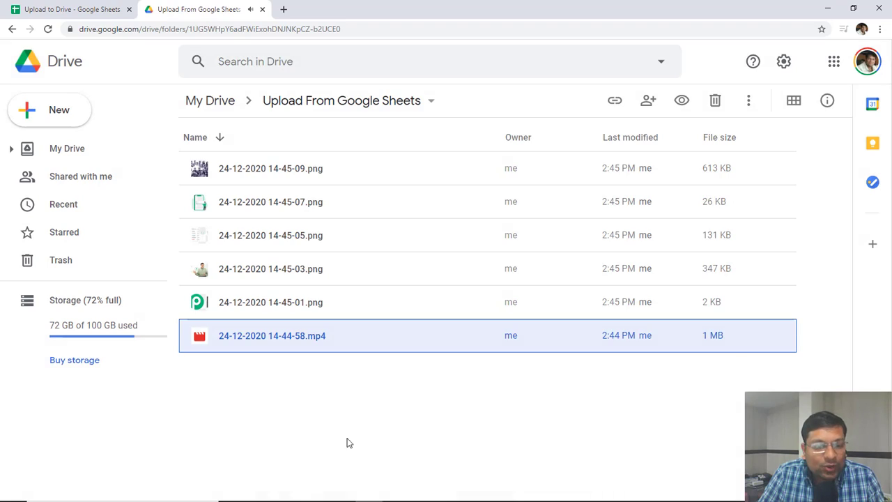
left_click(314, 419)
left_click(129, 4)
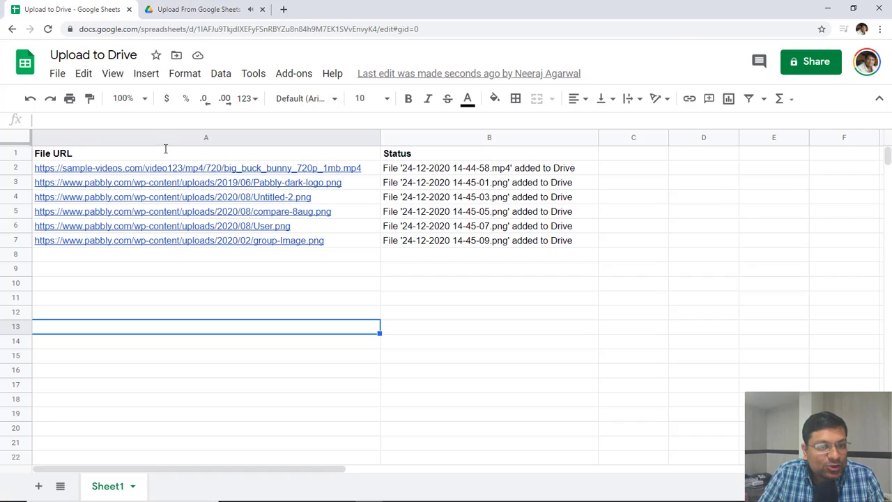
Launch Save on Schedule from the Pabbly Save to Drive add-on menu.
left_click(422, 279)
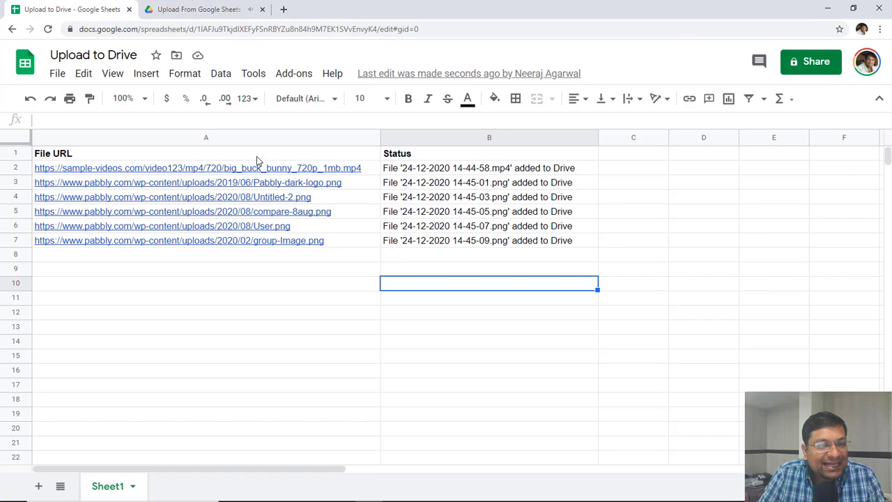
left_click(477, 330)
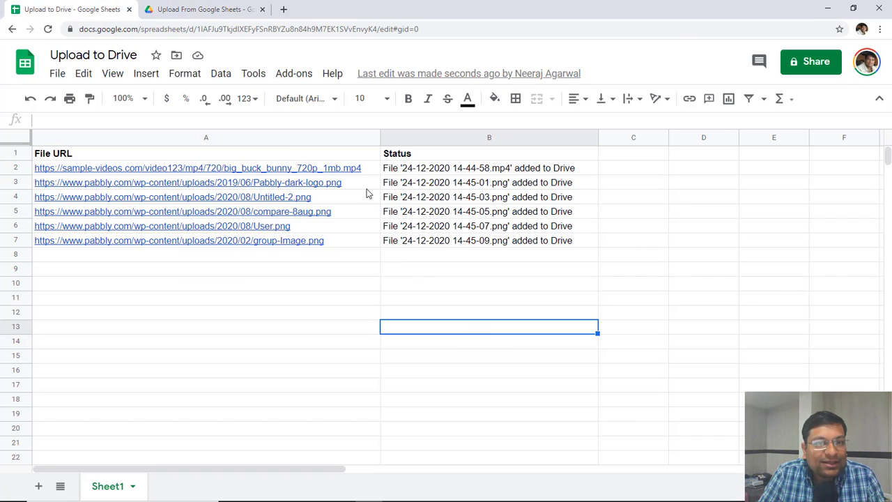
left_click(298, 75)
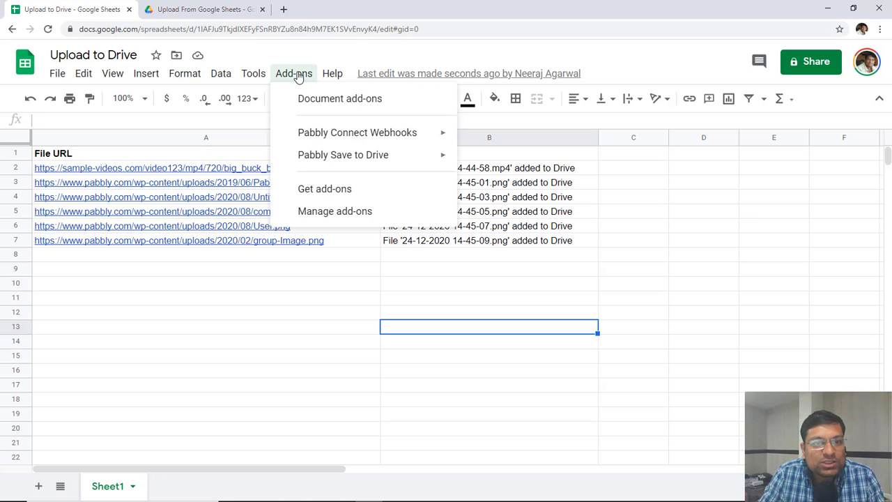
mouse_move(353, 161)
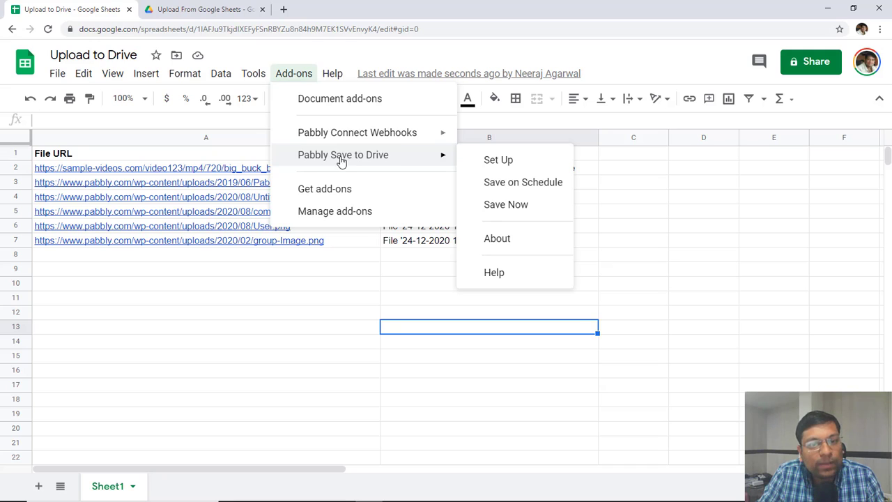
left_click(499, 186)
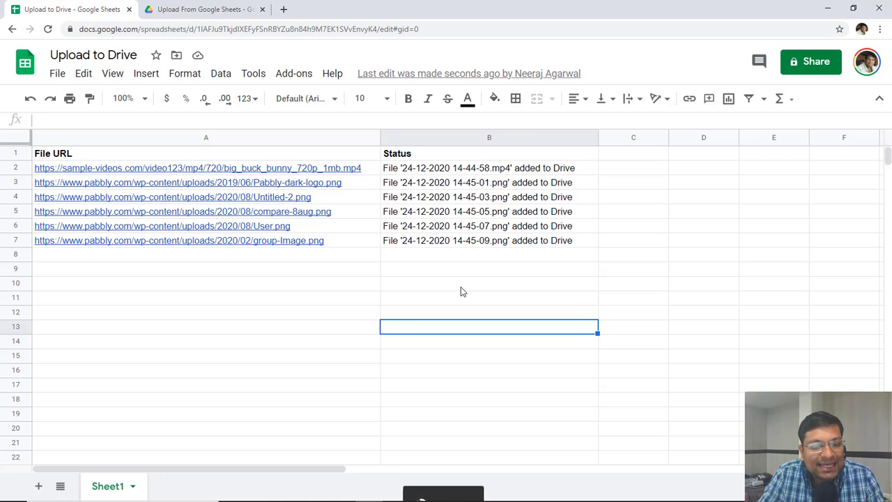
Copy A7 into A8 and A2:A6 into A9:A13, adding six more URLs.
left_click(349, 244)
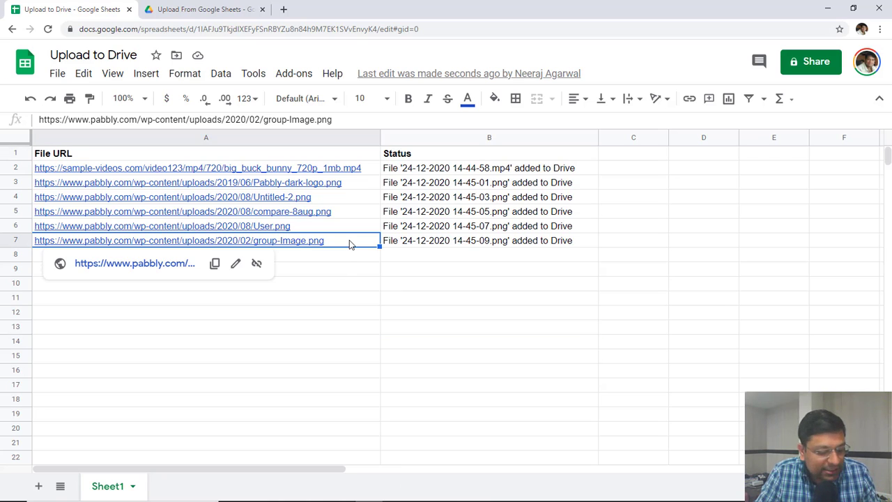
key("ctrl+c")
key("Down")
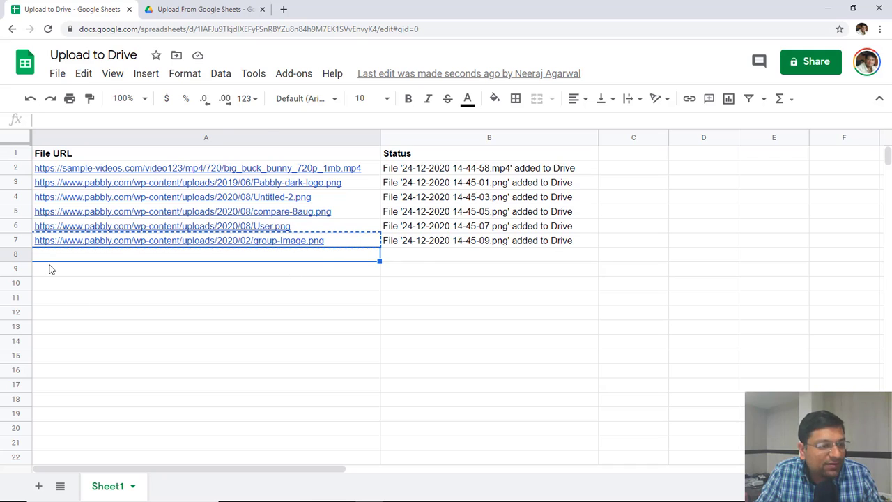
key("ctrl+v")
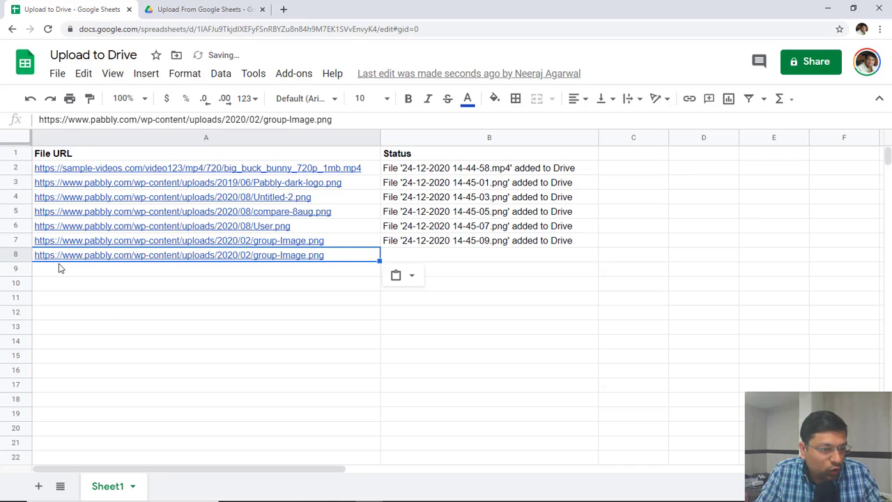
left_click(473, 269)
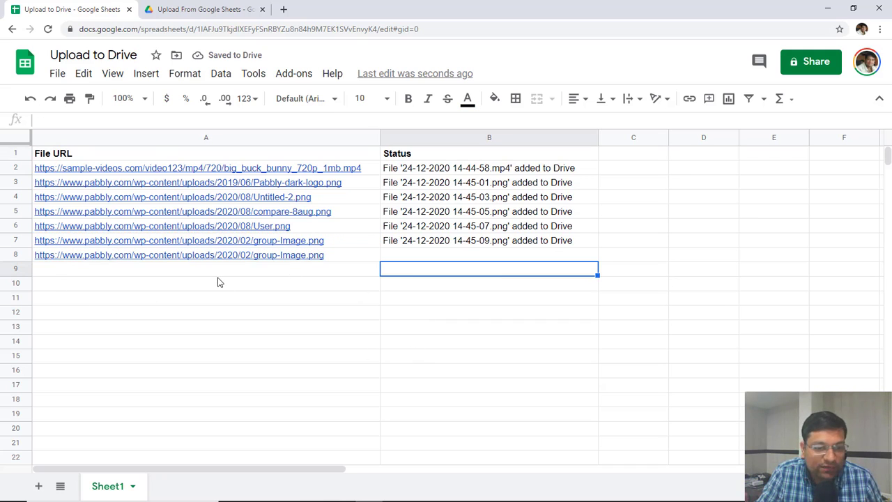
left_click_drag(361, 174, 360, 225)
key("ctrl+c")
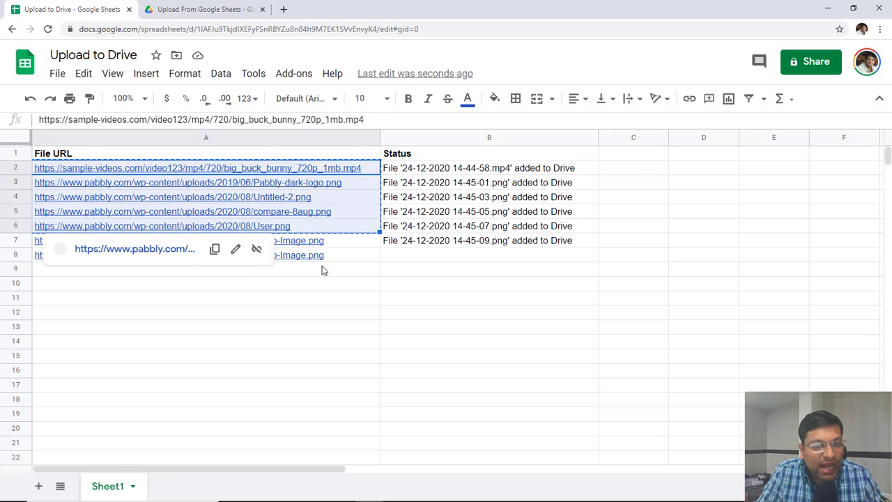
left_click(322, 269)
key("ctrl+v")
left_click(500, 297)
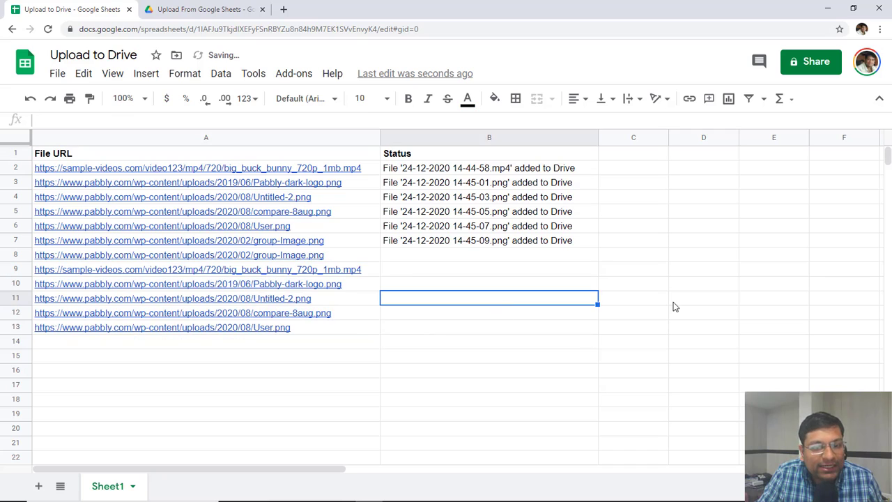
left_click(674, 306)
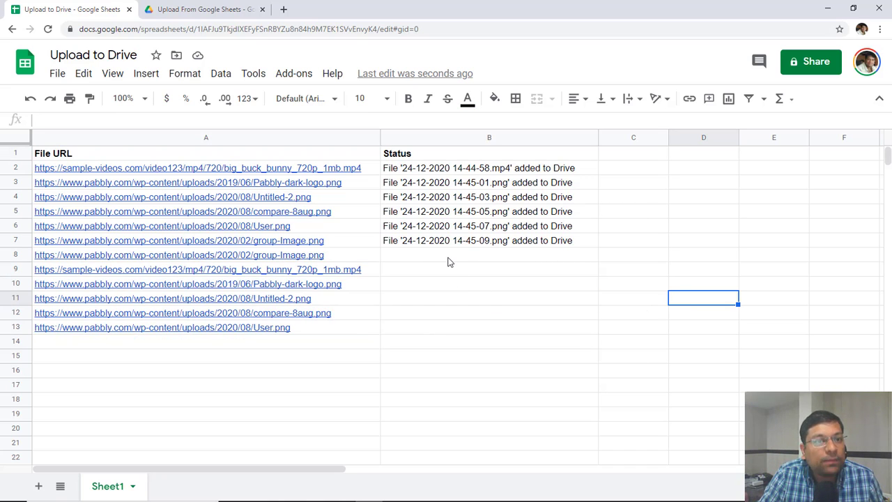
left_click(294, 75)
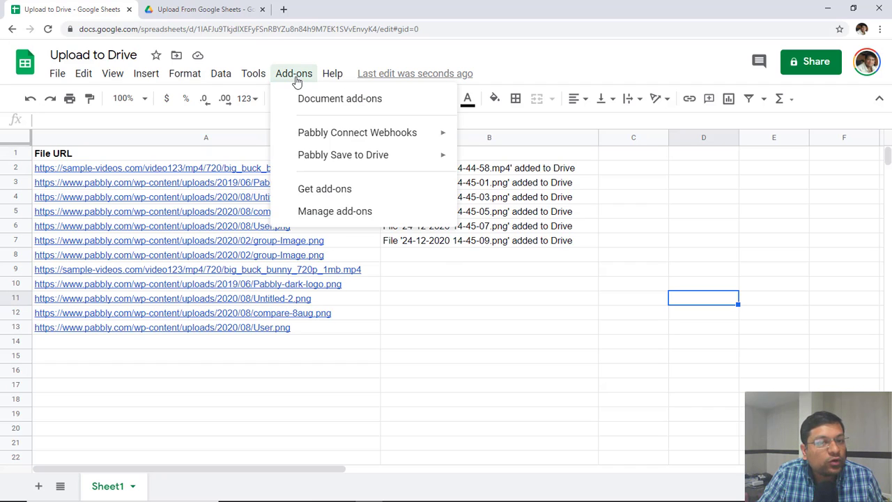
mouse_move(372, 158)
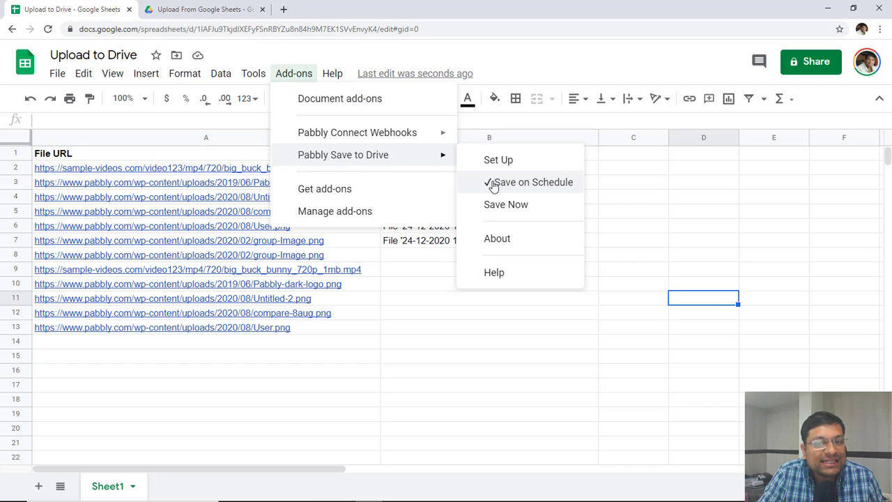
left_click(644, 218)
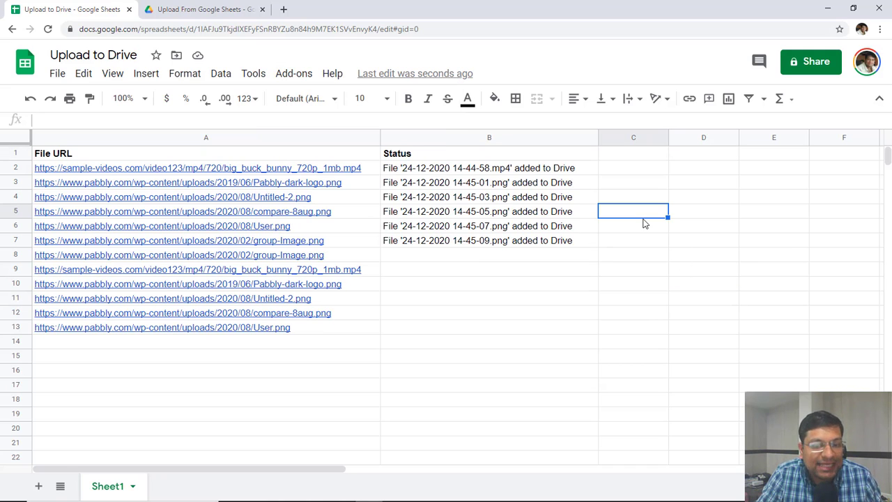